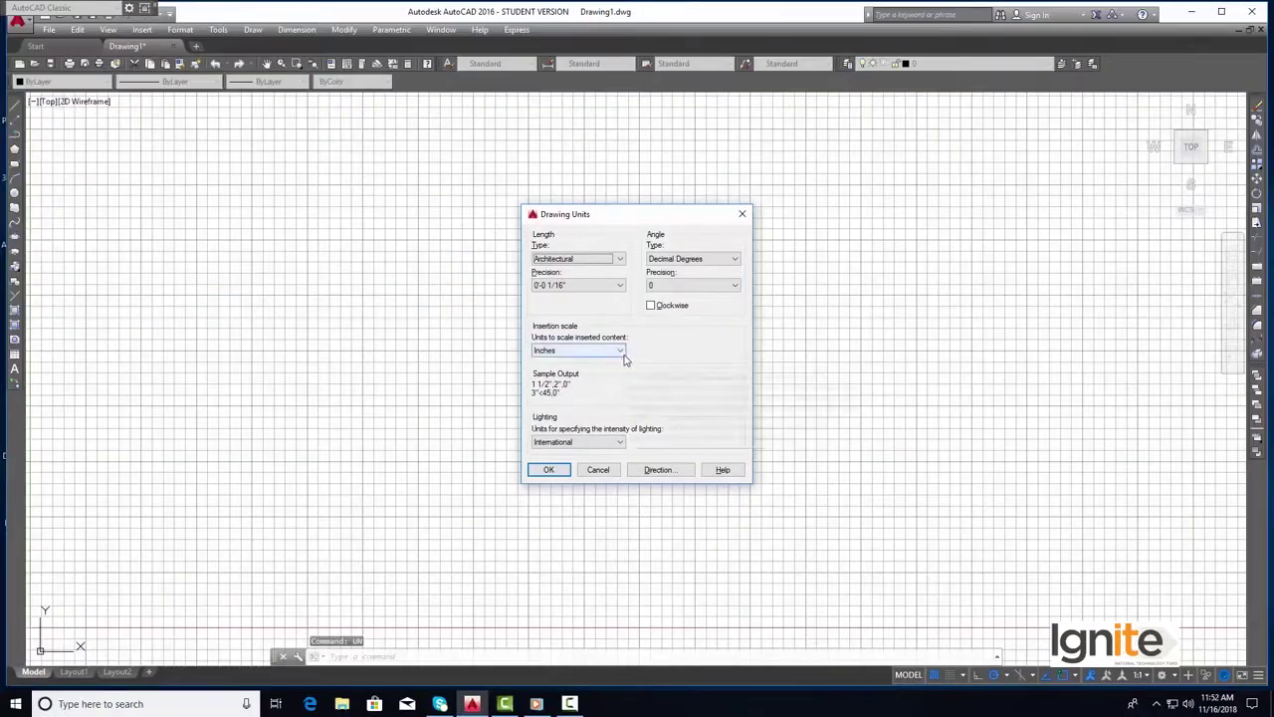
Inspect the Insertion scale unit options in the Drawing Units dialog
click(619, 351)
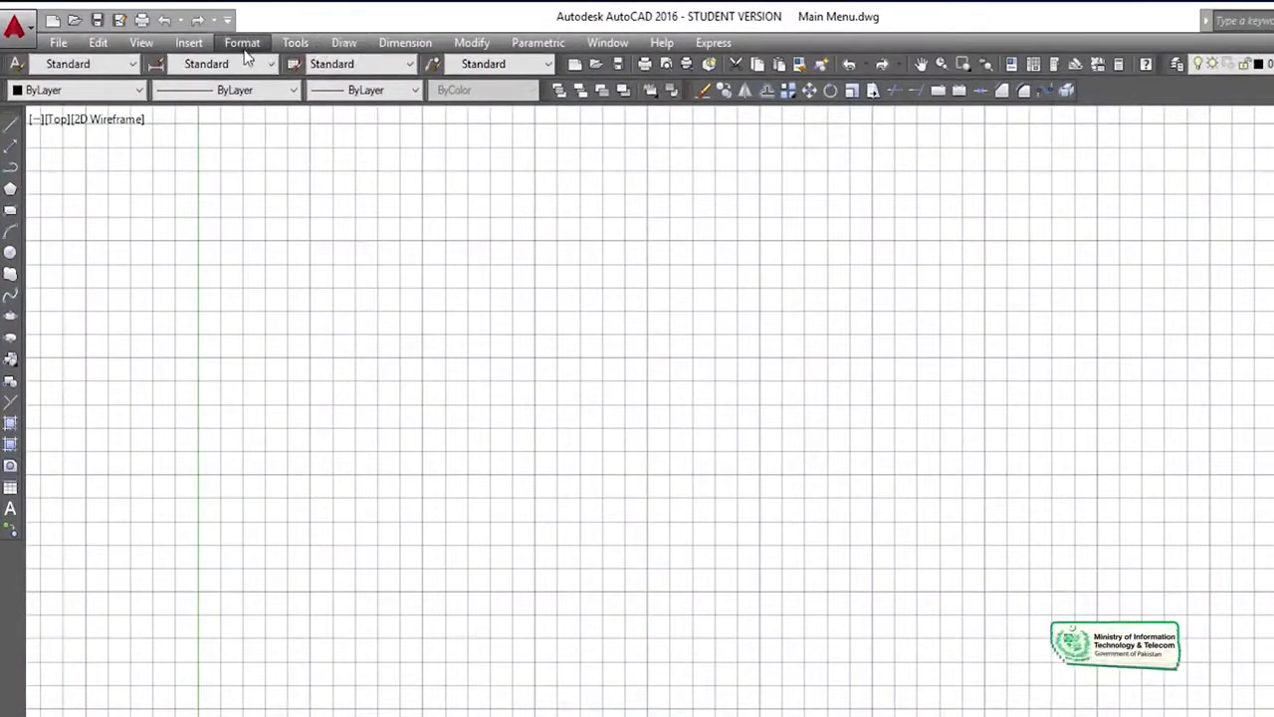
Open Drawing Units from the Format menu and move the dialog higher on screen
click(249, 50)
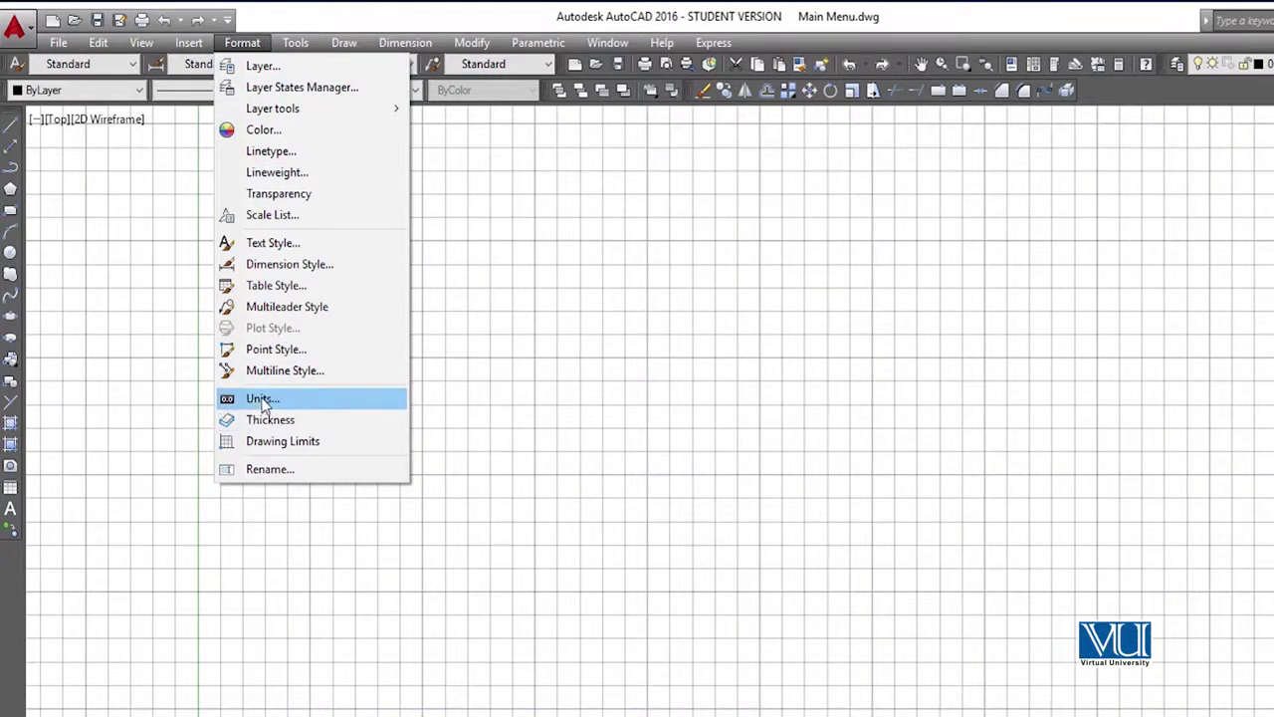
click(261, 400)
drag(882, 325, 878, 240)
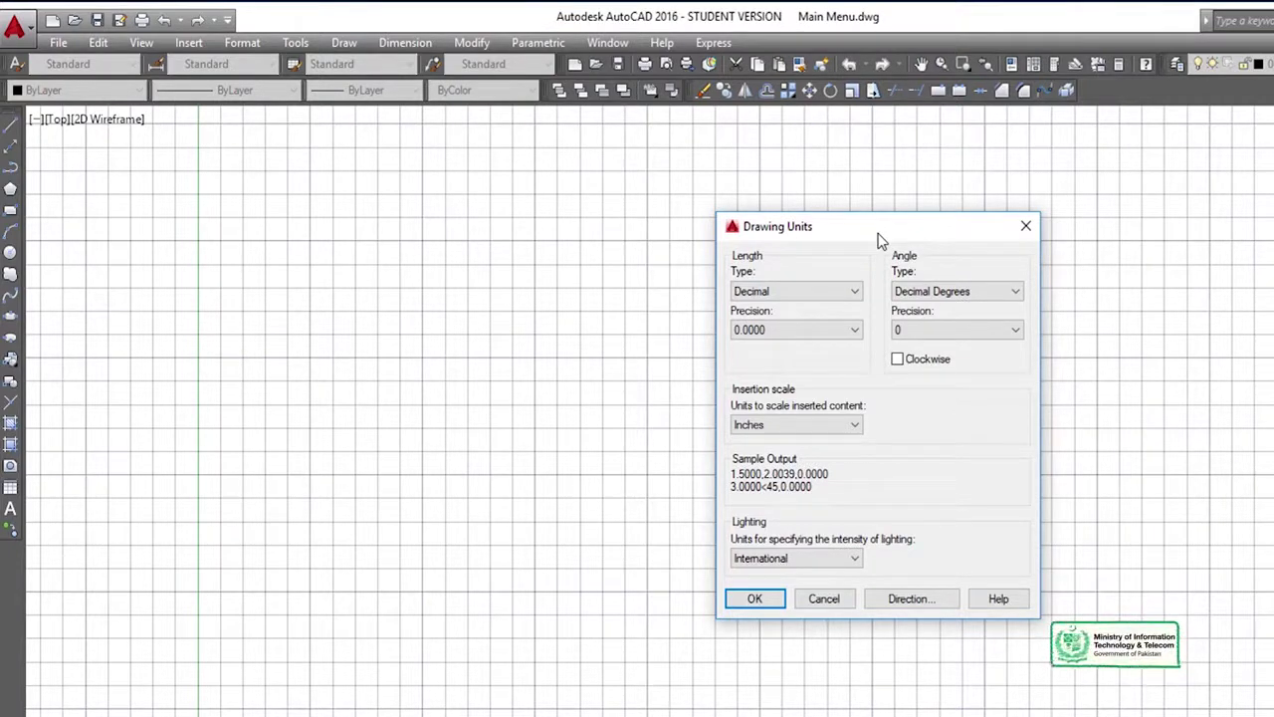
Set the Drawing Units length type to Architectural
click(762, 291)
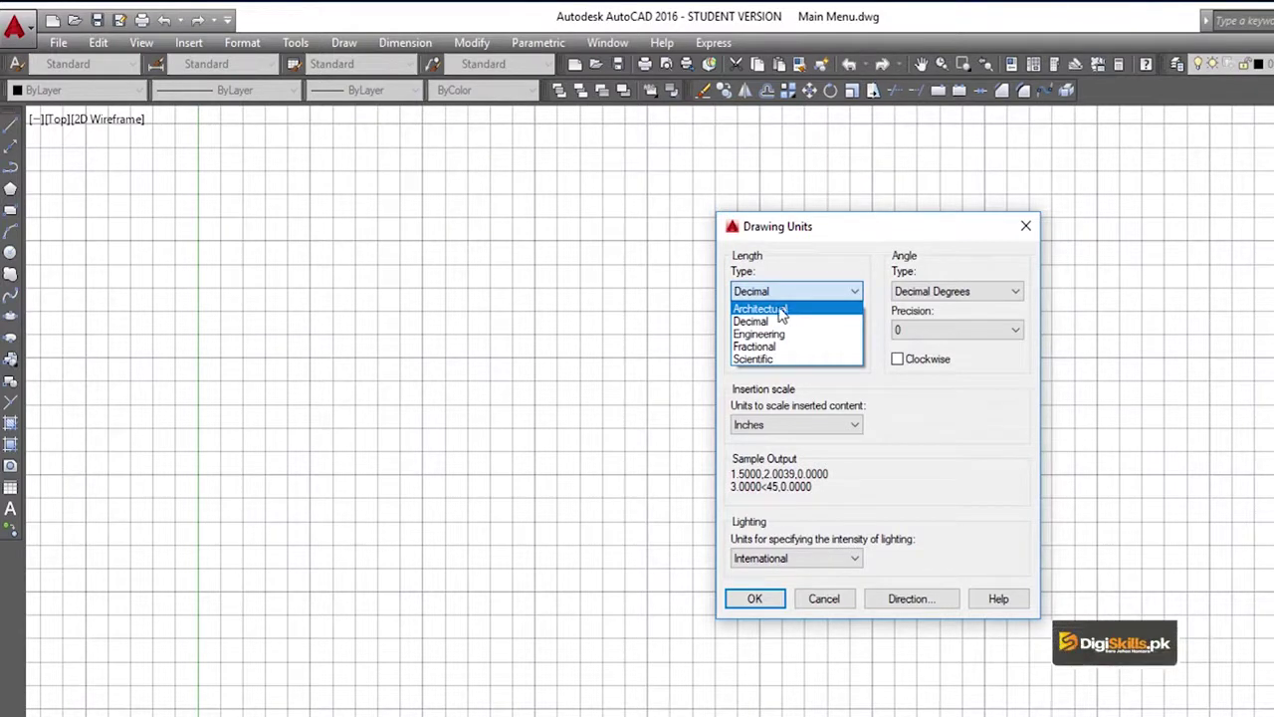
click(782, 317)
click(785, 293)
click(785, 293)
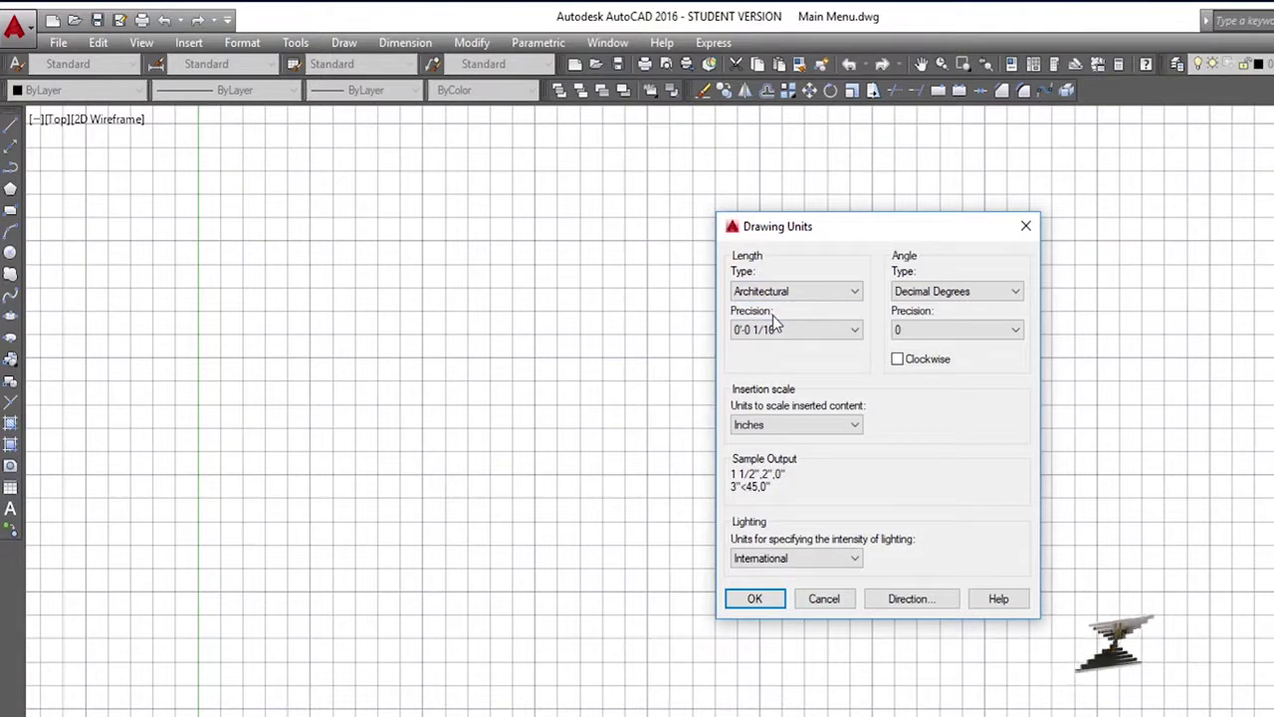
click(774, 329)
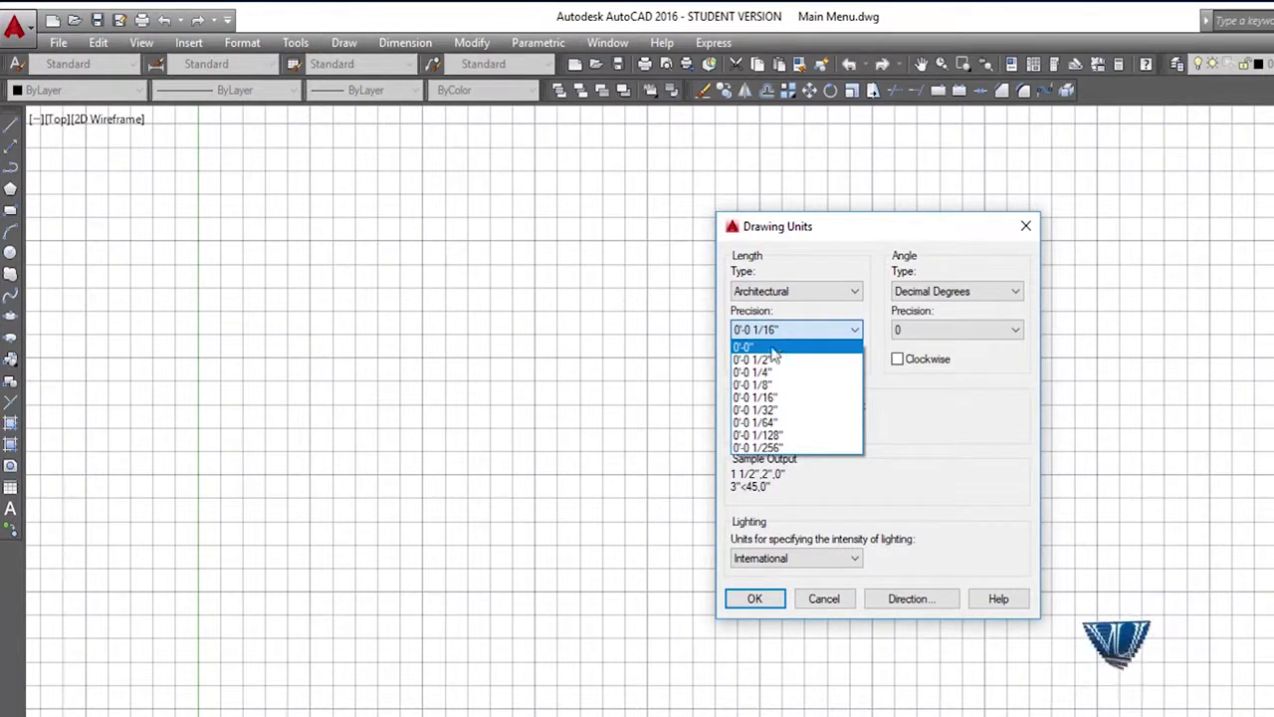
Choose 0'-0" as the architectural length precision
click(775, 347)
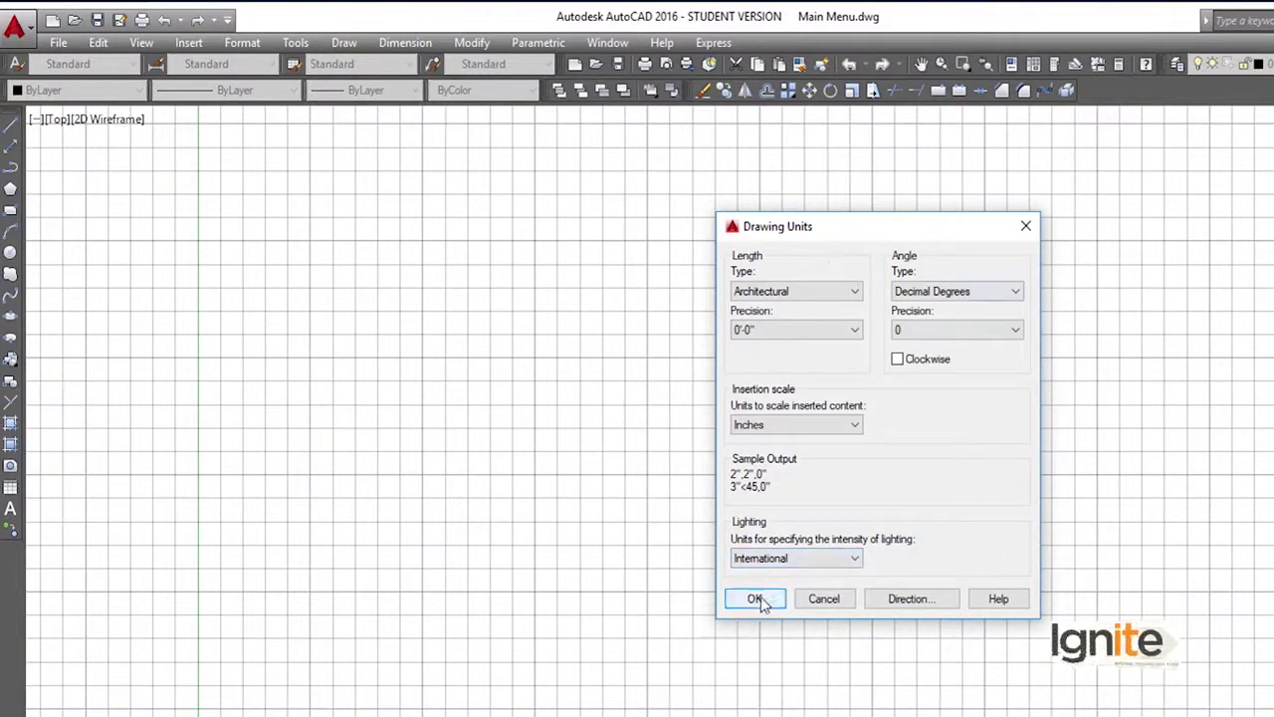
Apply the units, then reopen UNITS and confirm Architectural lengths at 0'-0" precision
click(759, 601)
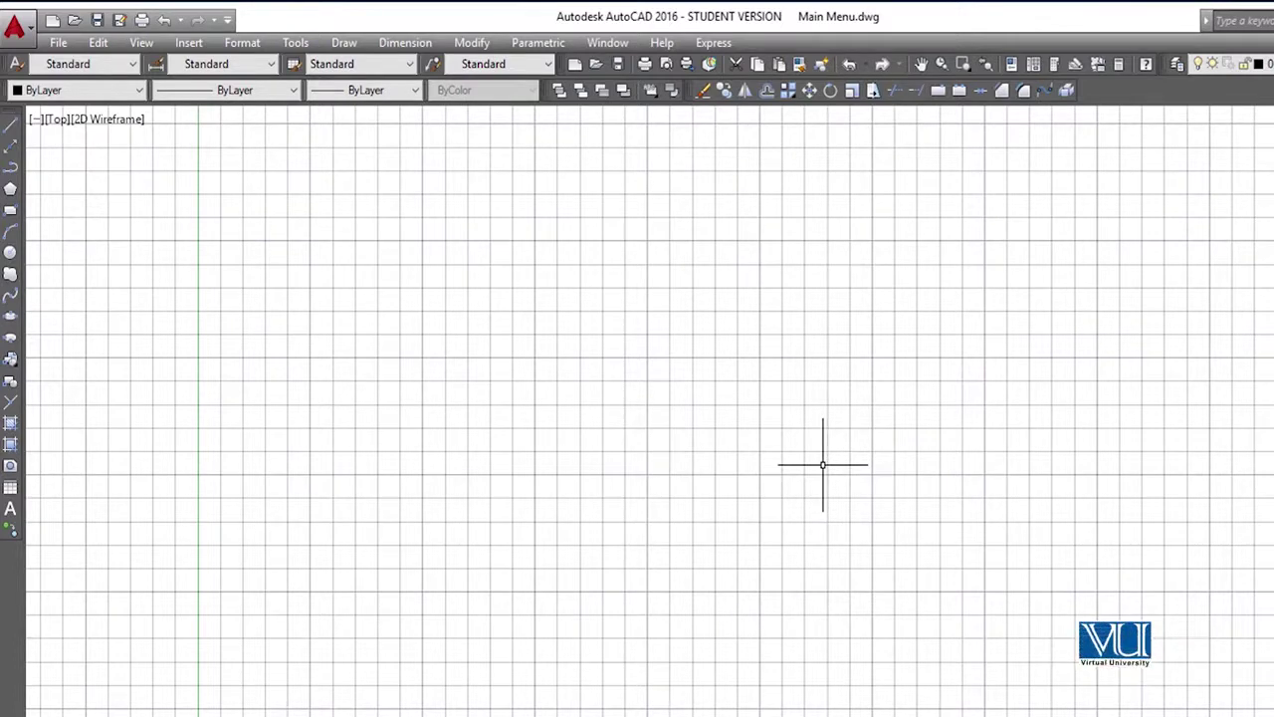
click(607, 206)
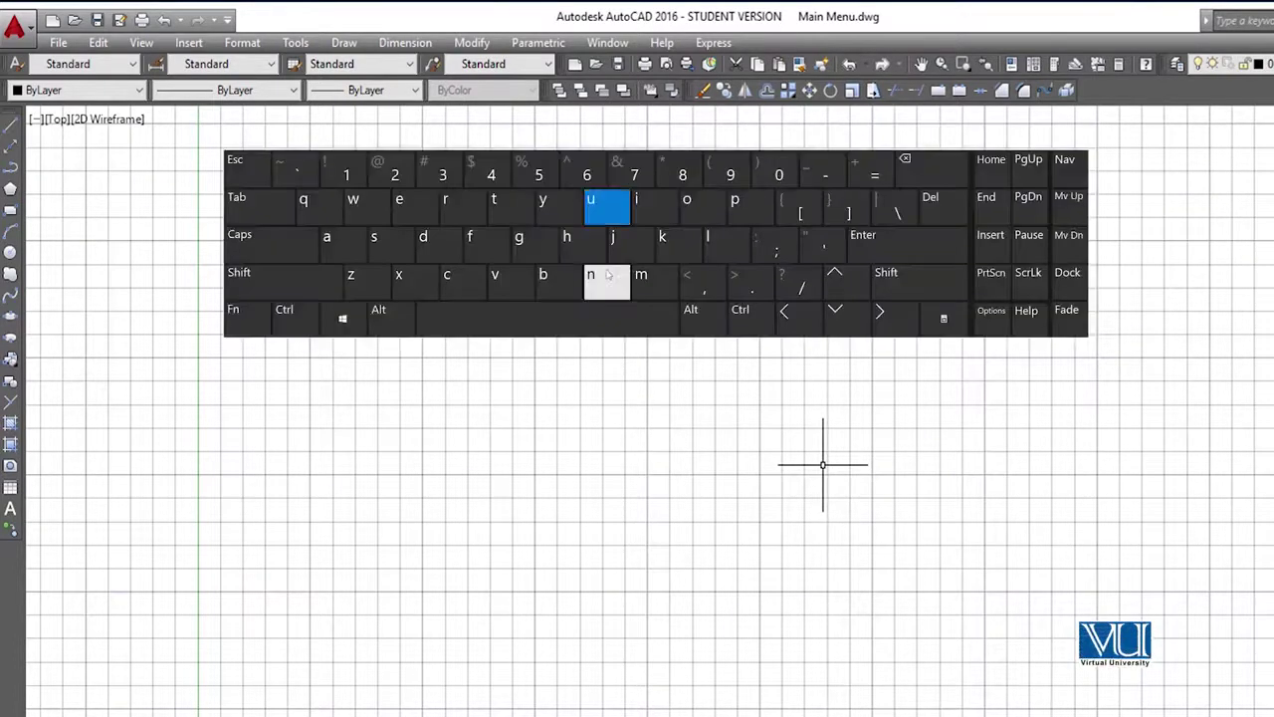
click(607, 276)
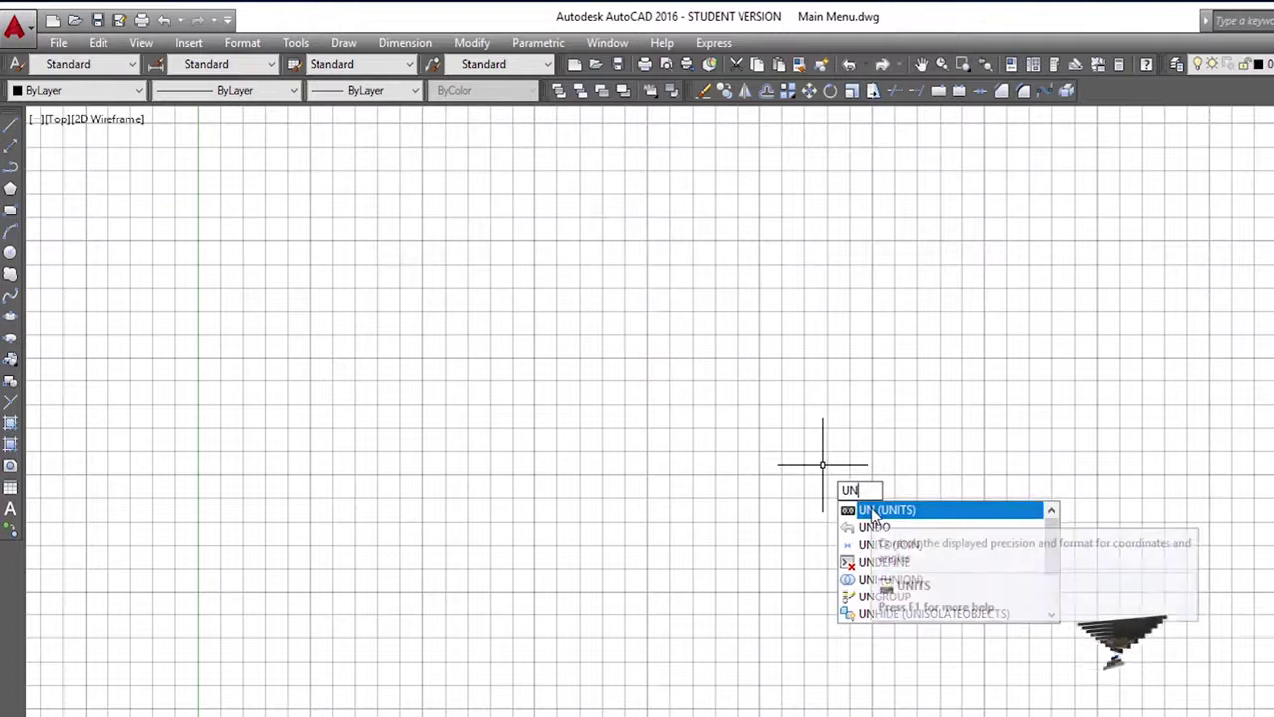
mouse_move(886, 509)
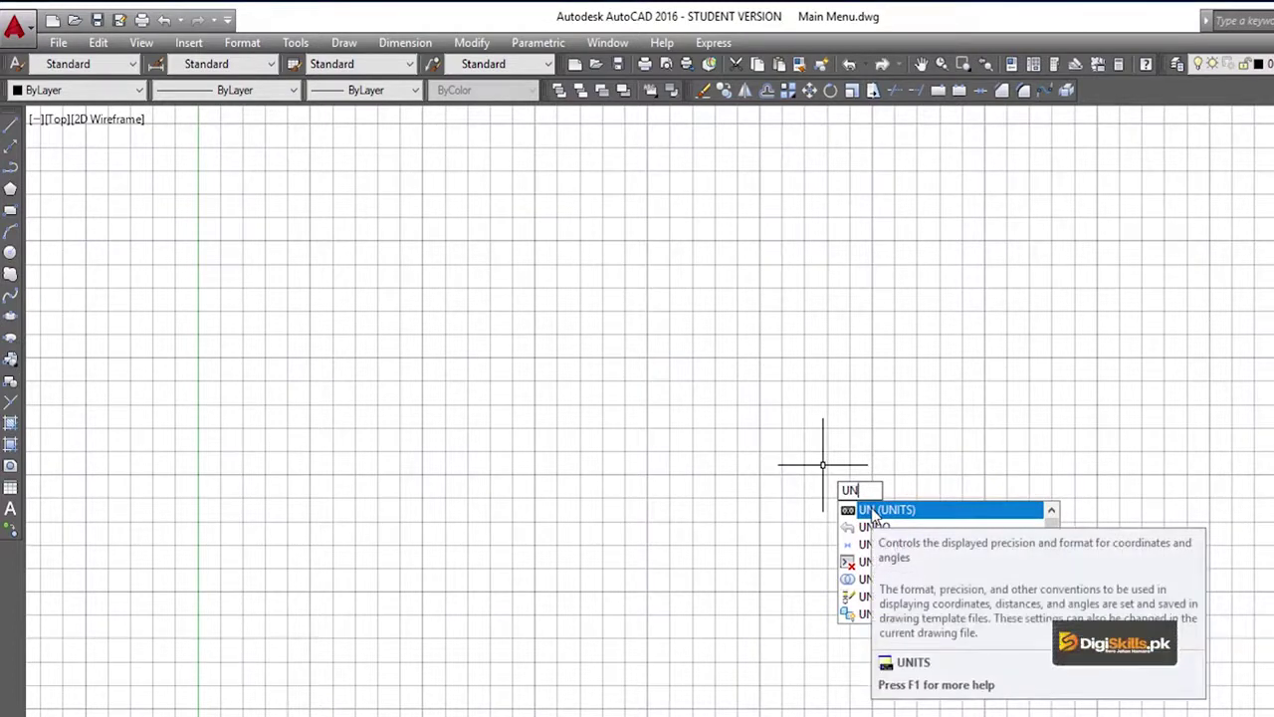
click(872, 511)
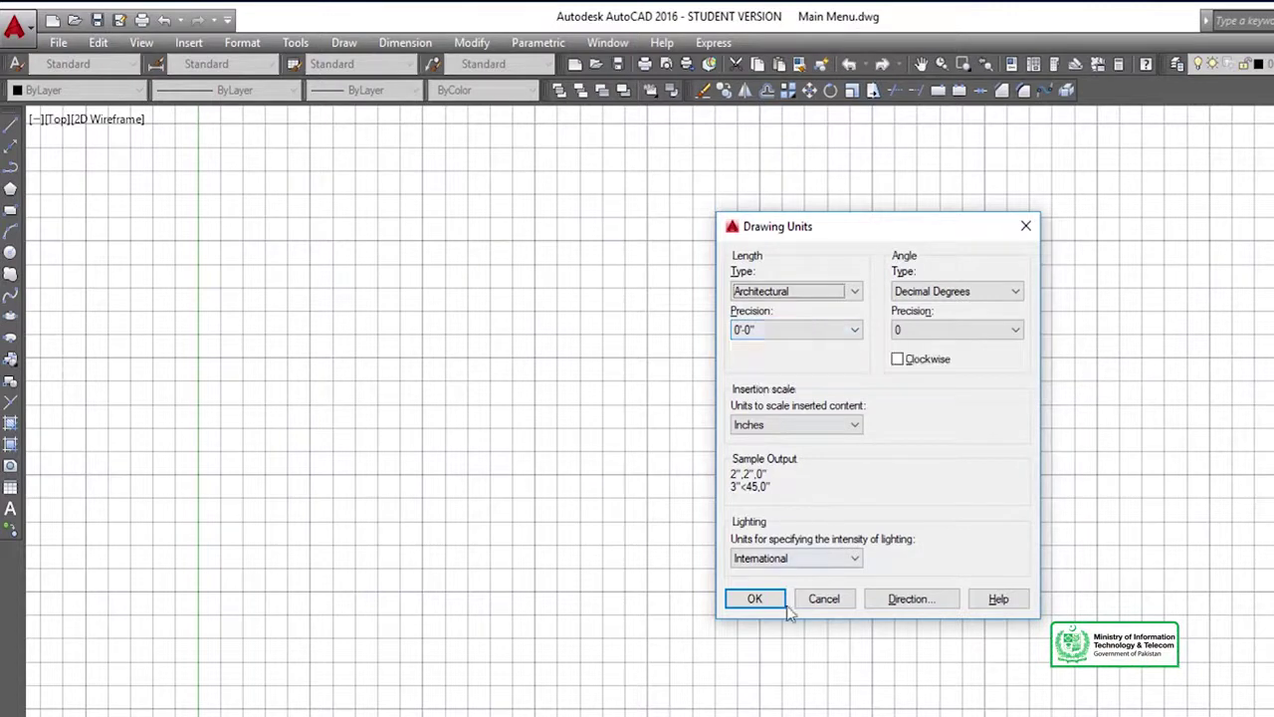
click(761, 600)
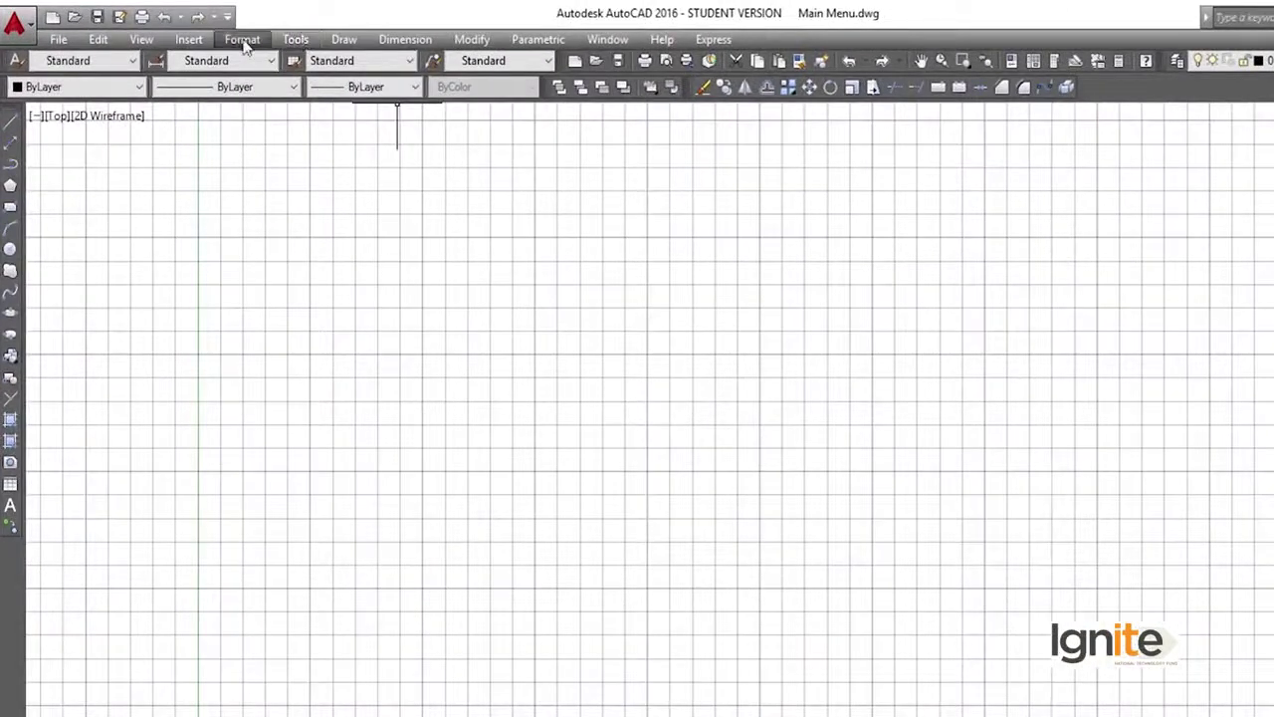
Start Drawing Limits from the Format menu, keeping the lower-left corner at 0'-0",0'-0"
click(244, 41)
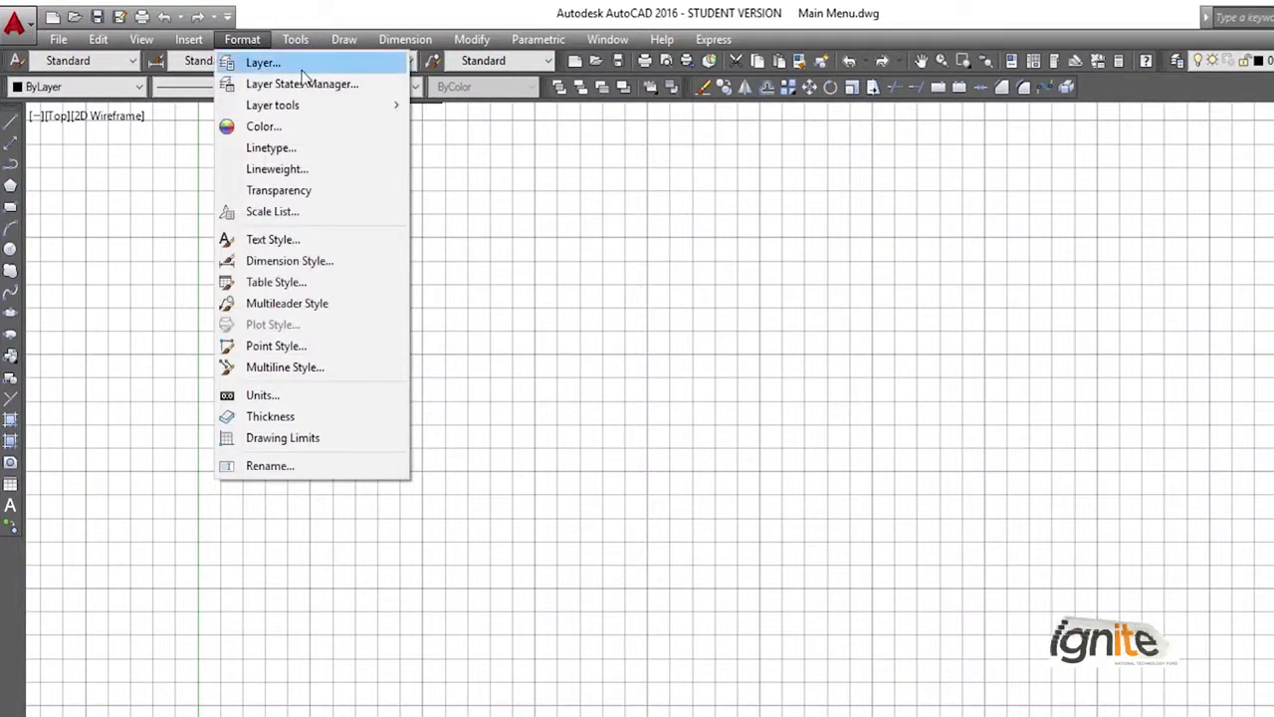
click(285, 440)
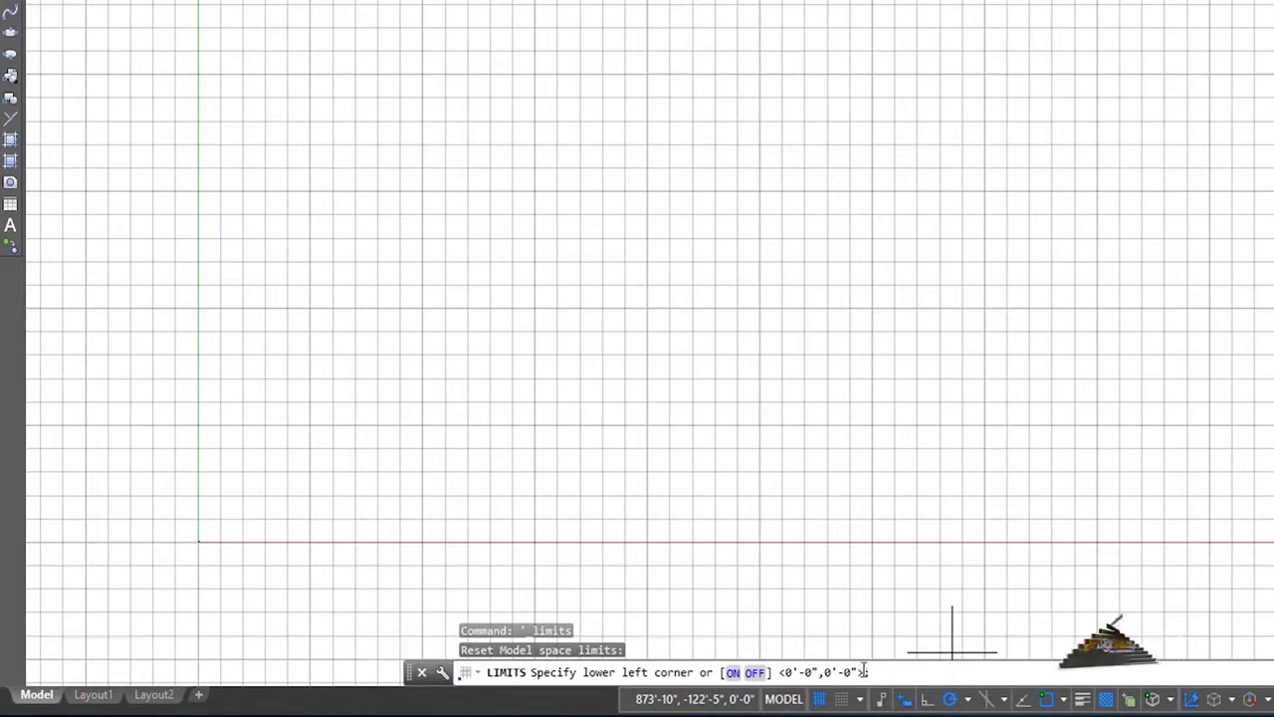
key(Return)
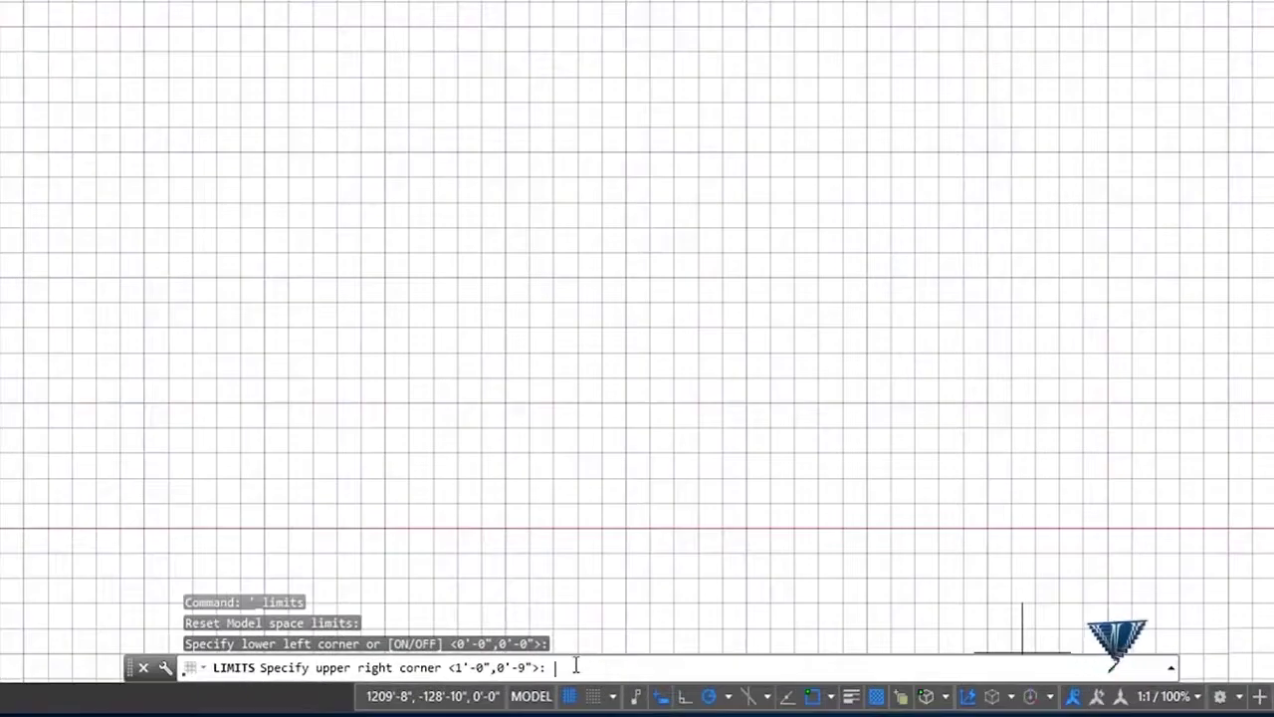
Enter 80',100 as the upper-right limit to finish LIMITS
text(80)
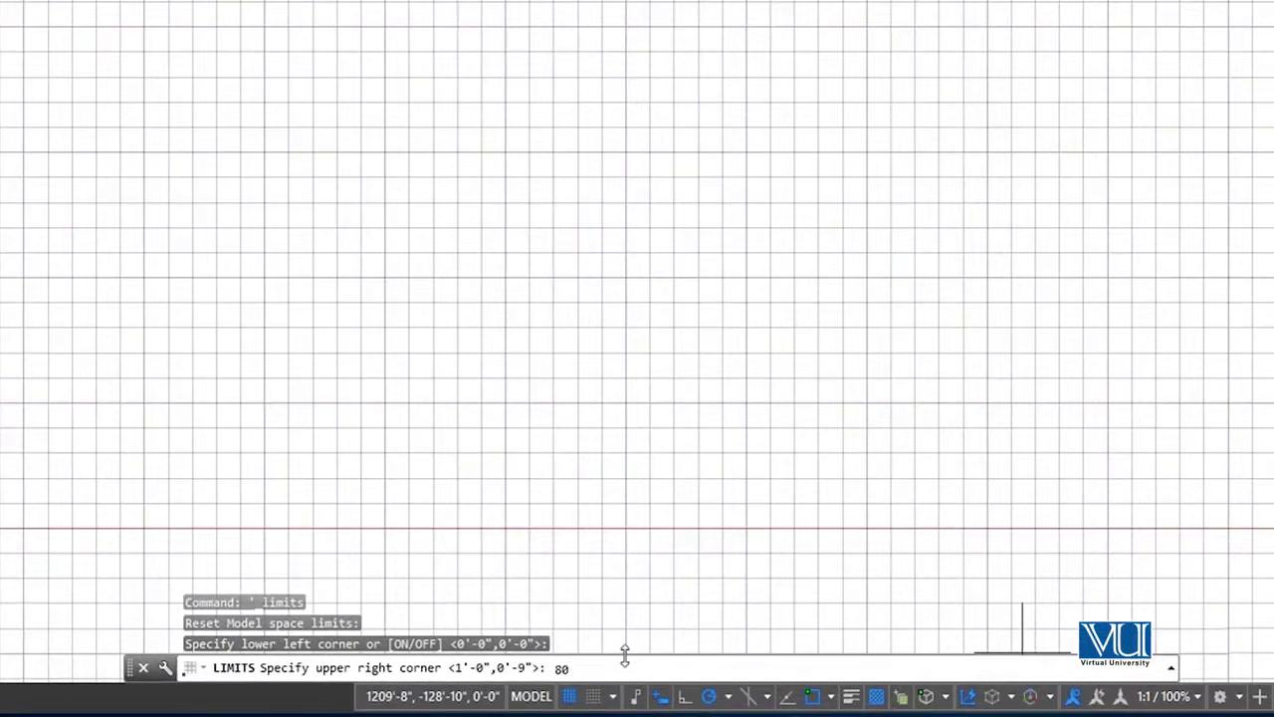
text(',)
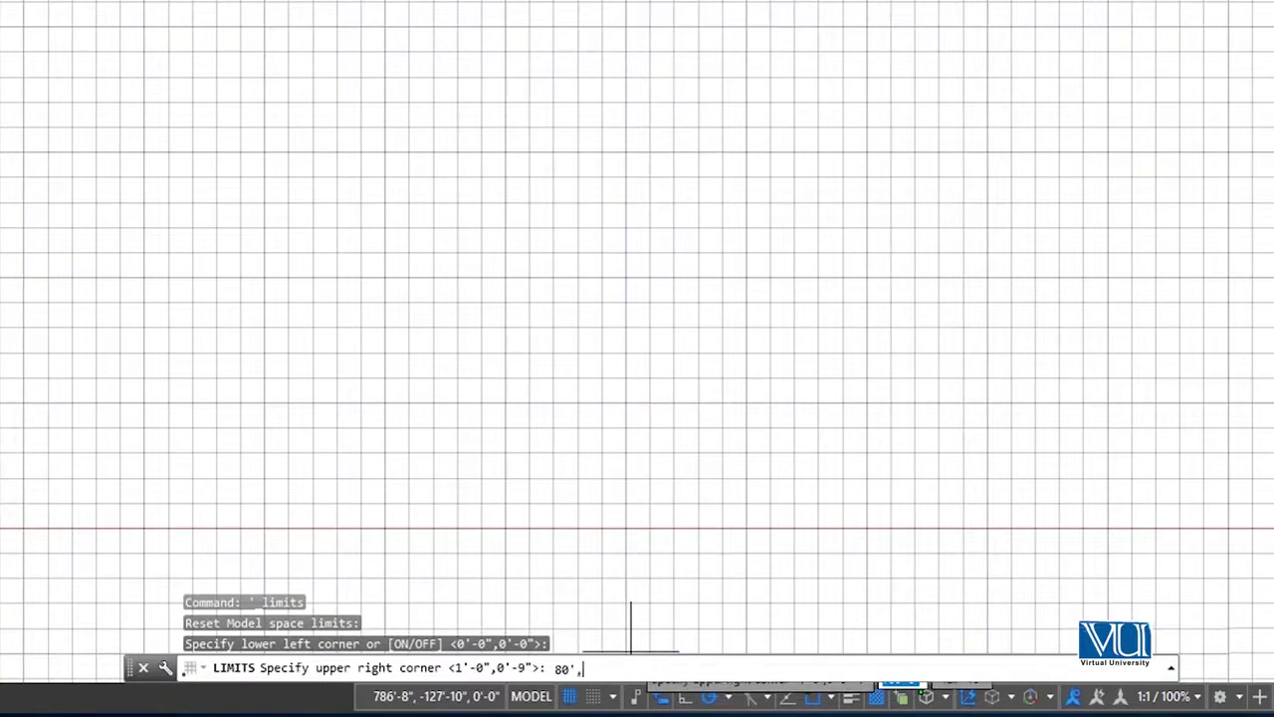
text(100)
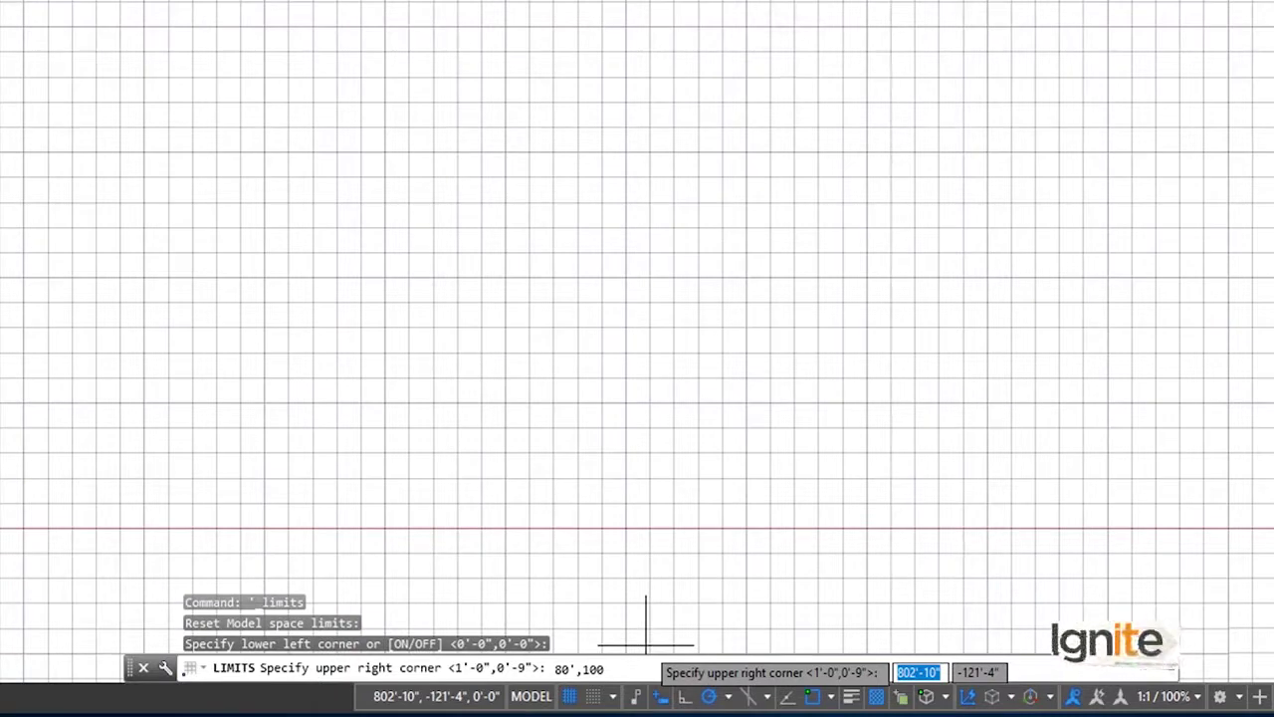
key(Return)
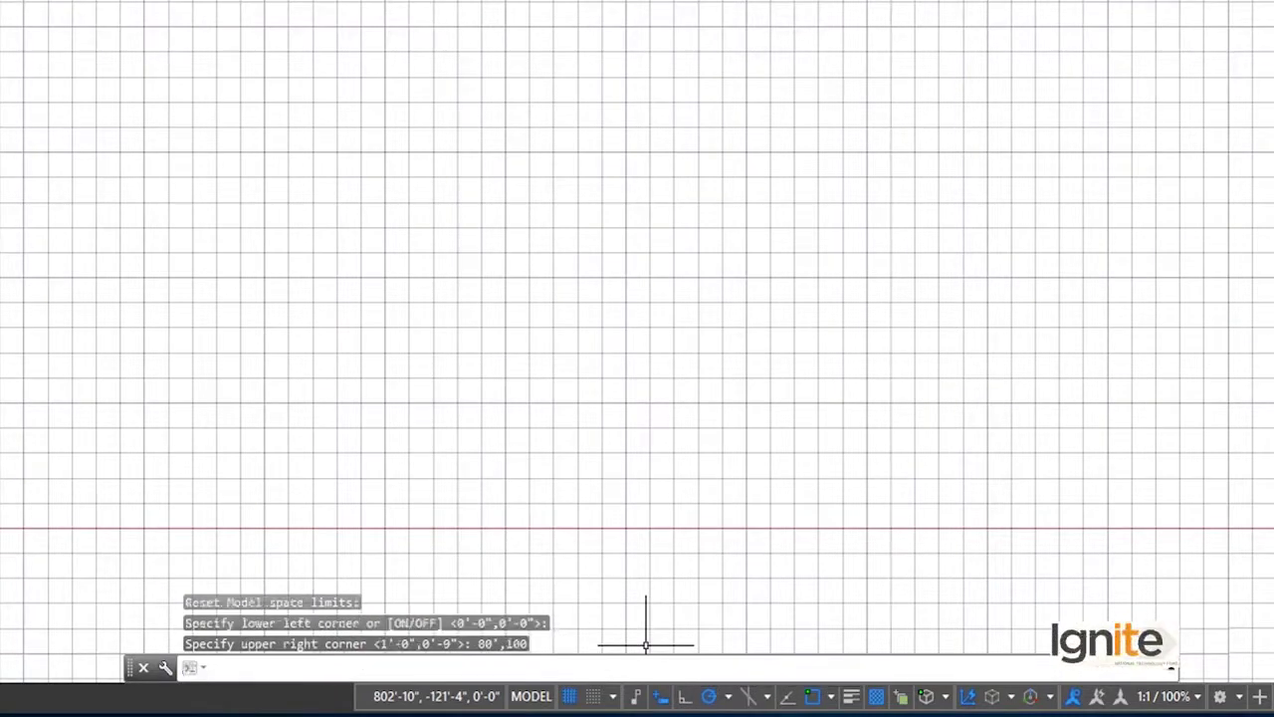